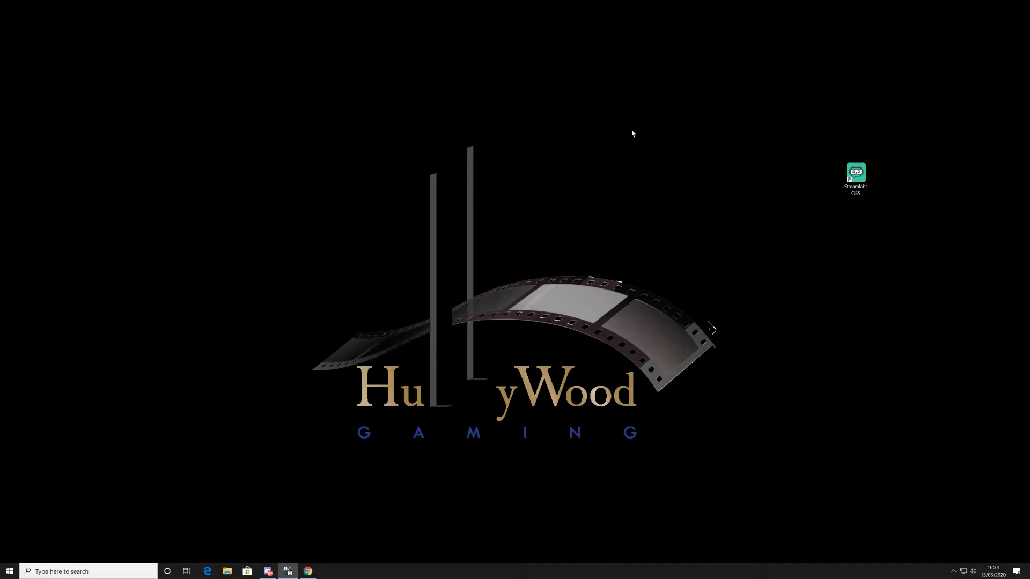
left_click_drag(858, 178, 618, 181)
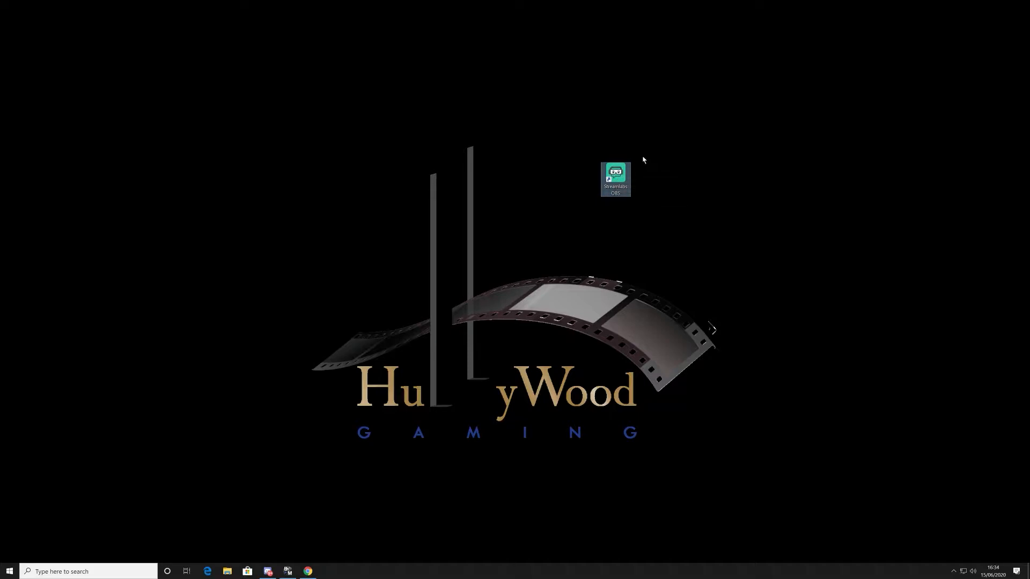
left_click_drag(617, 181, 792, 166)
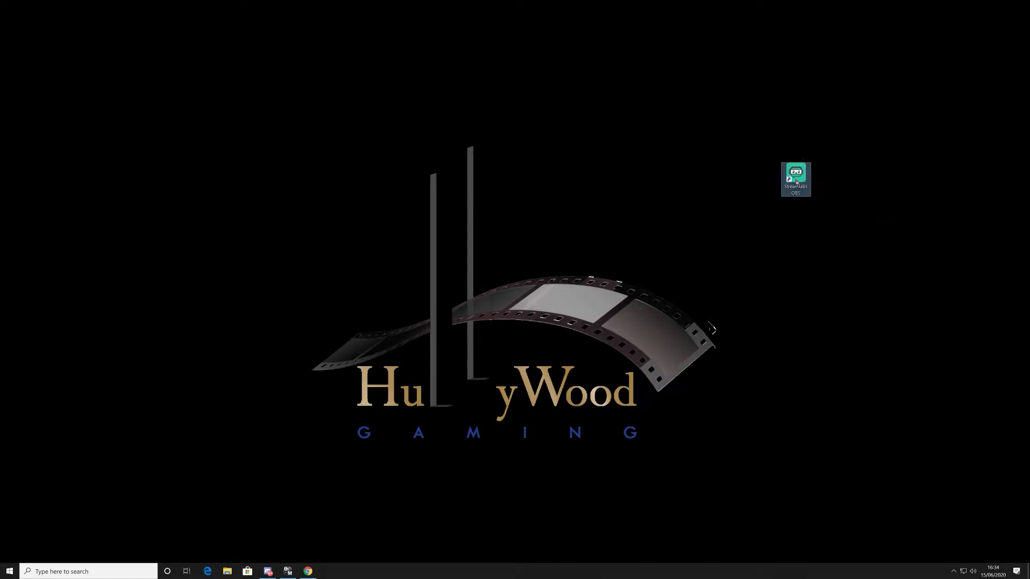
right_click(797, 180)
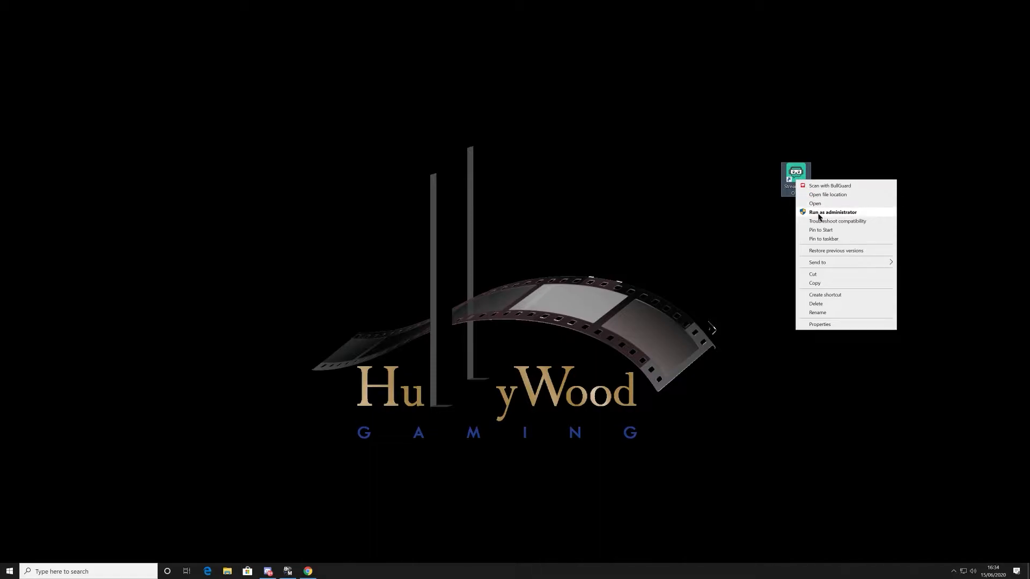
left_click(830, 325)
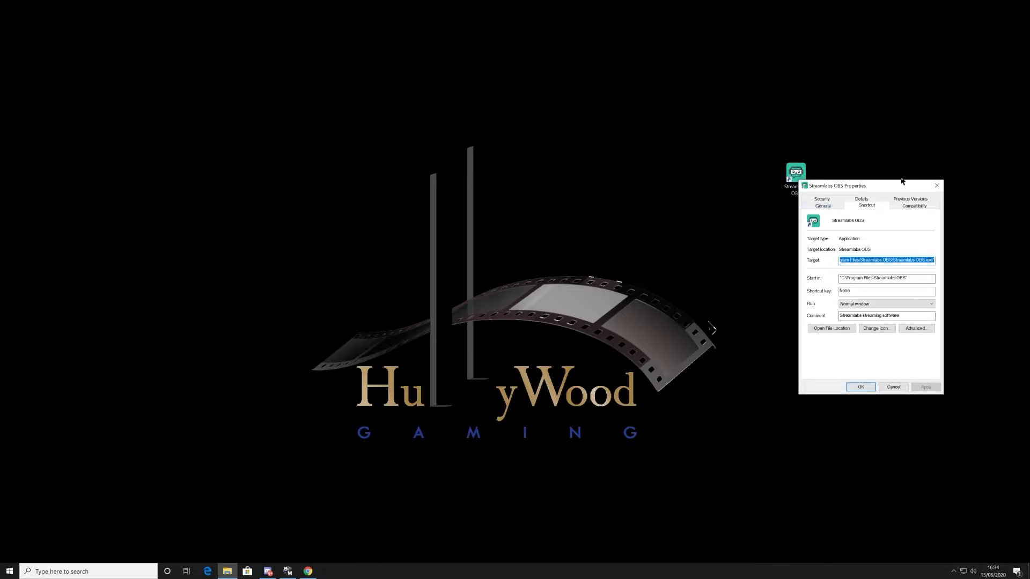
left_click(936, 185)
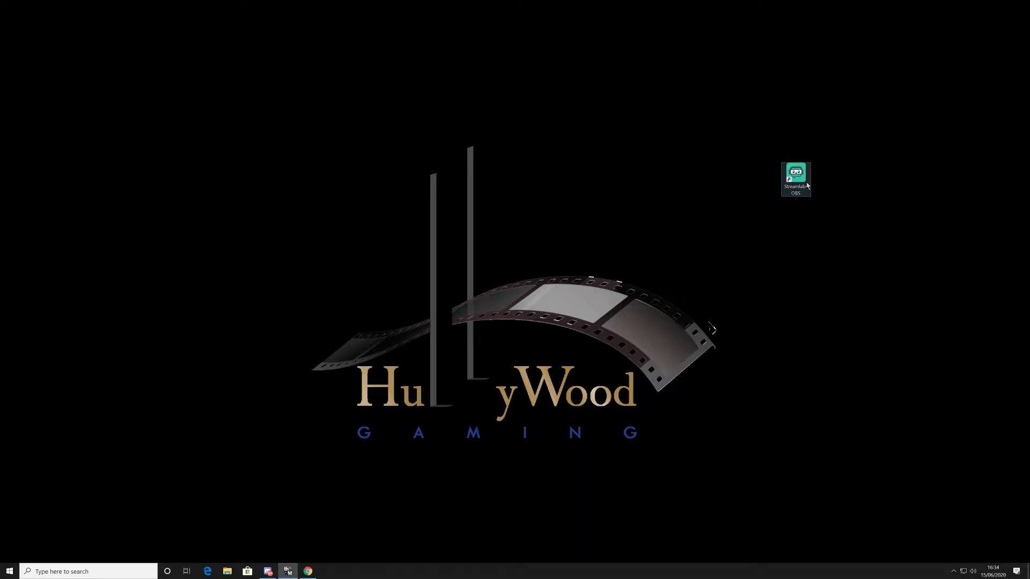
Set the Streamlabs OBS desktop shortcut to run as administrator in its advanced properties
right_click(807, 185)
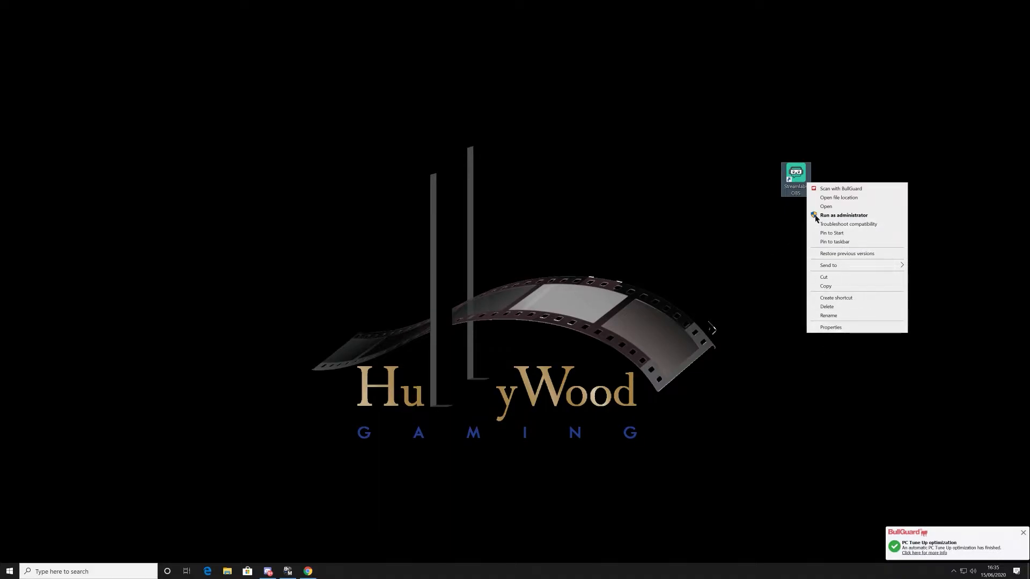
left_click(842, 328)
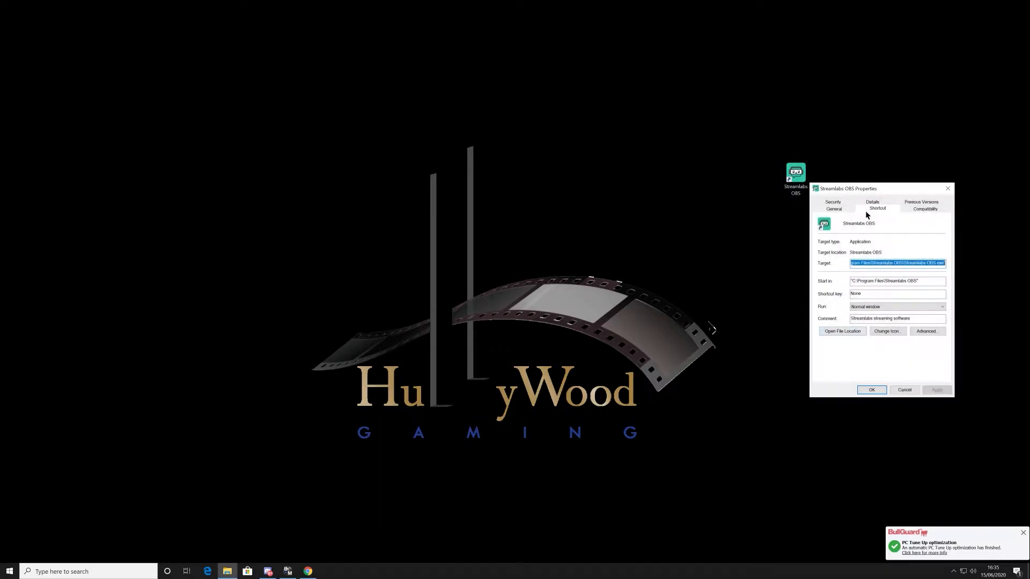
left_click(926, 331)
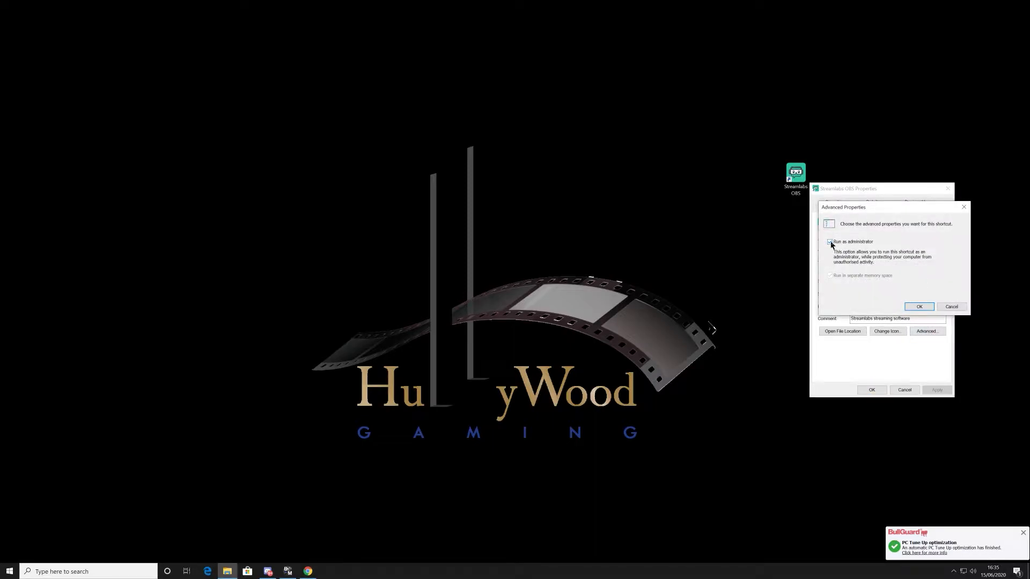
left_click(915, 308)
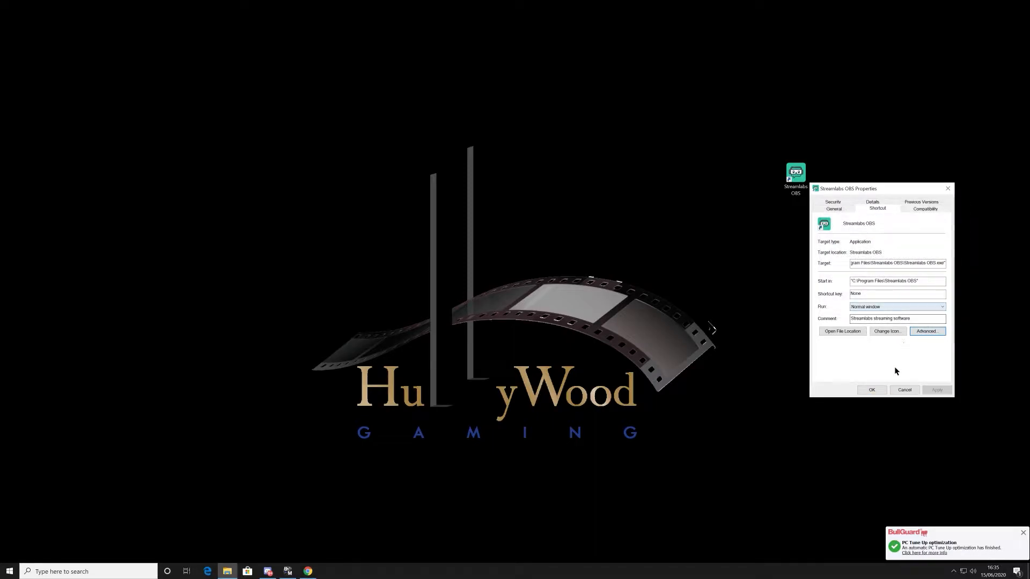
left_click(870, 390)
Launch Streamlabs OBS from the desktop shortcut with permission to make changes, and open its Output settings
double_click(795, 174)
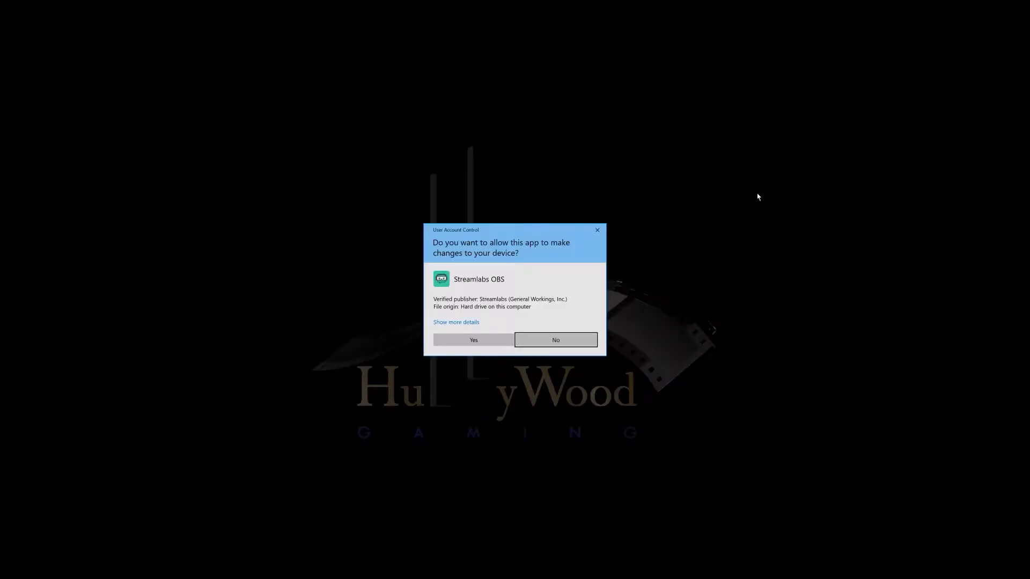
left_click(480, 340)
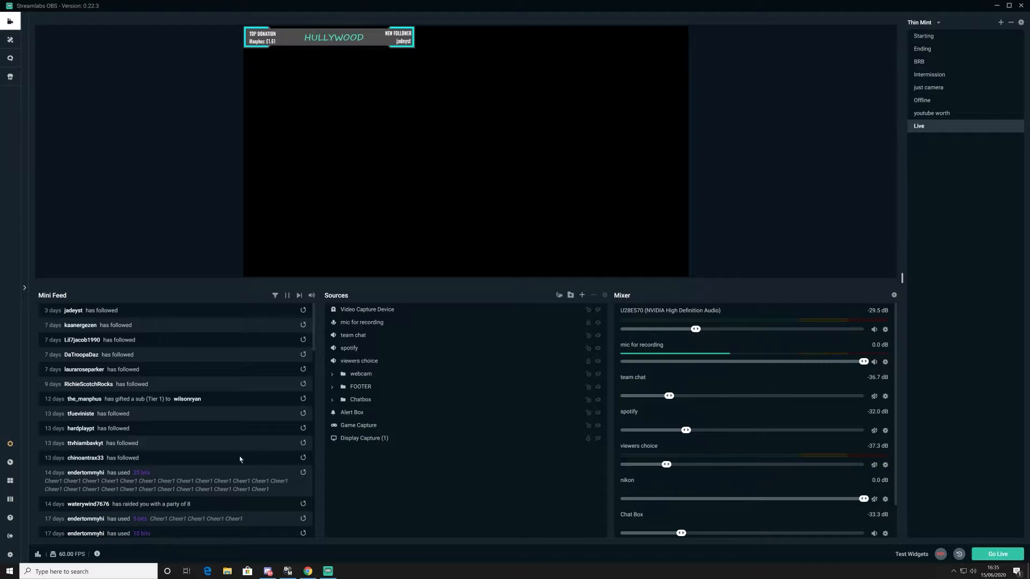
left_click(11, 556)
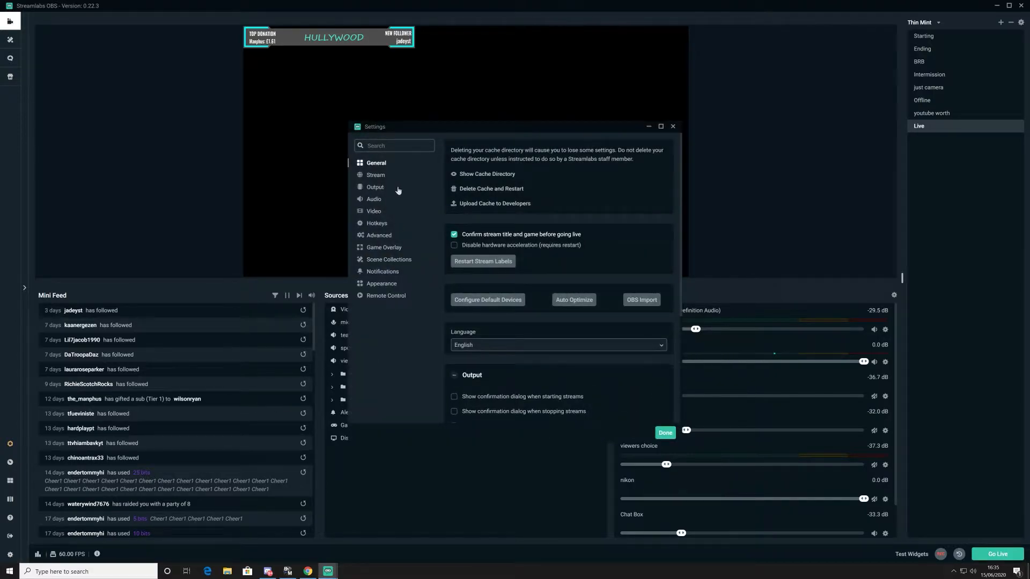
left_click(377, 189)
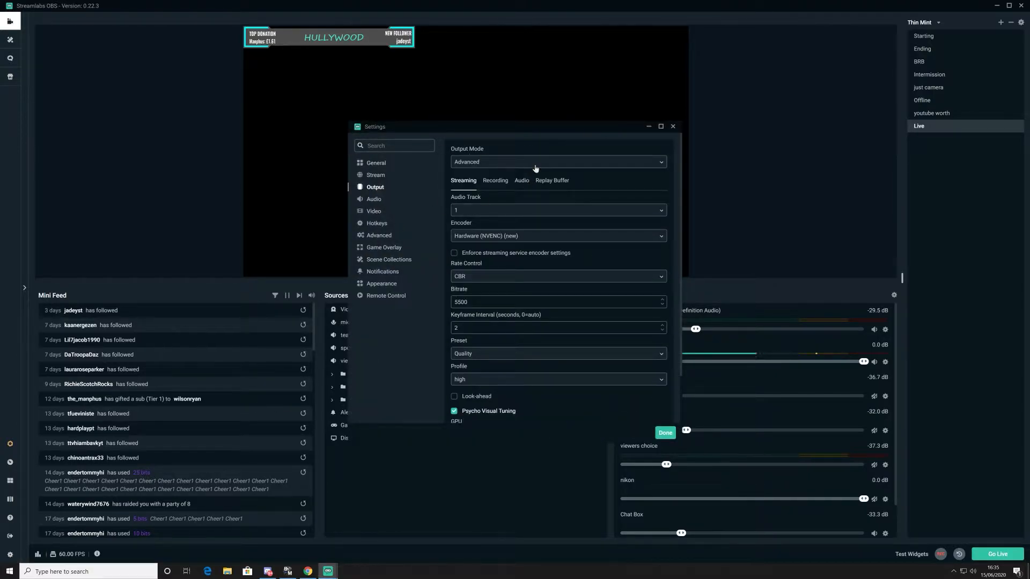
left_click_drag(545, 130, 525, 102)
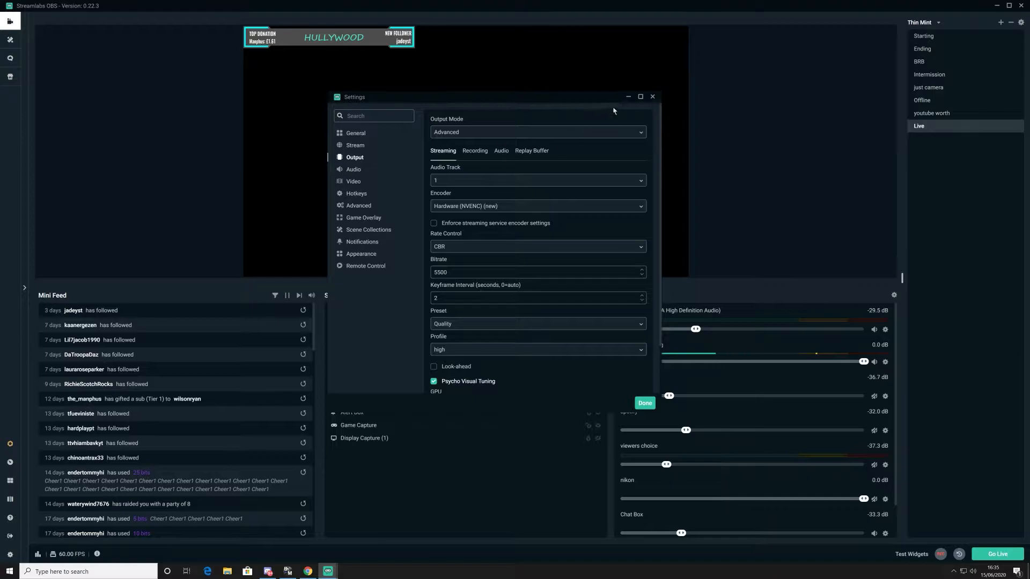
Examine the streaming output settings, including the encoder options, and compare them with the Stream settings page
scroll(568, 236, "down", 2)
scroll(558, 258, "up", 2)
scroll(555, 261, "down", 1)
scroll(549, 264, "up", 1)
scroll(549, 265, "down", 1)
scroll(548, 268, "up", 1)
left_click(354, 146)
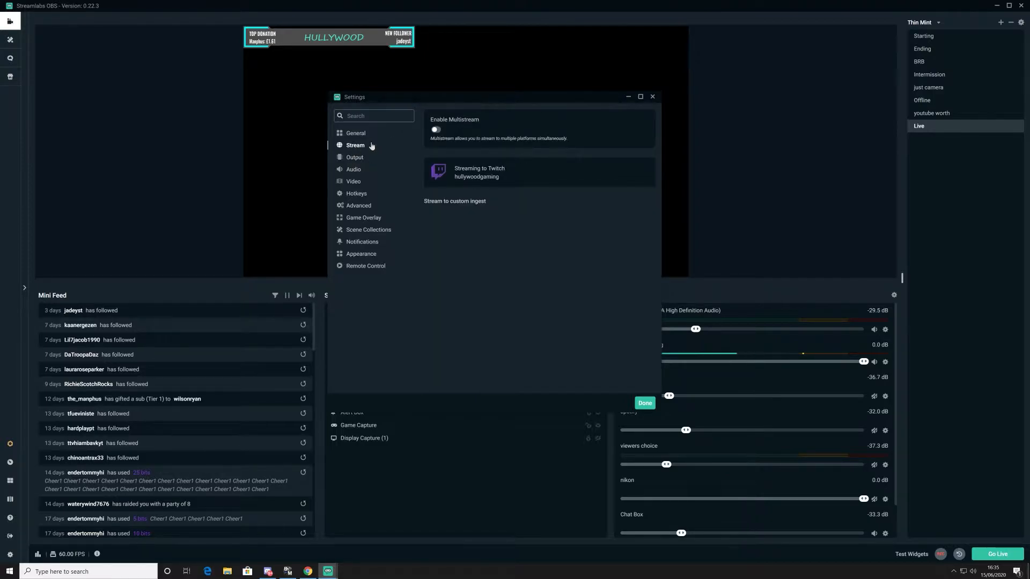
left_click(368, 157)
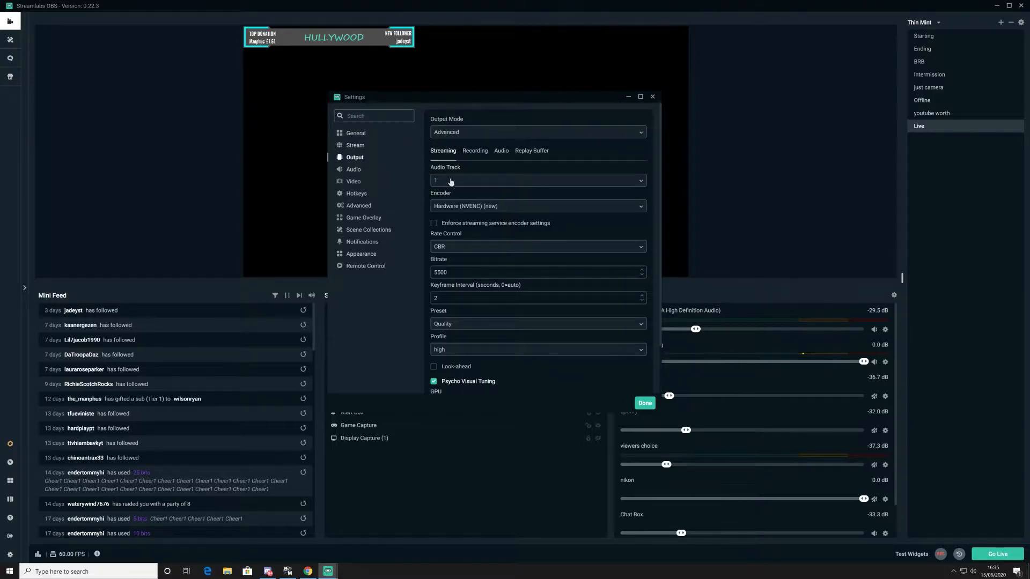
scroll(499, 215, "down", 2)
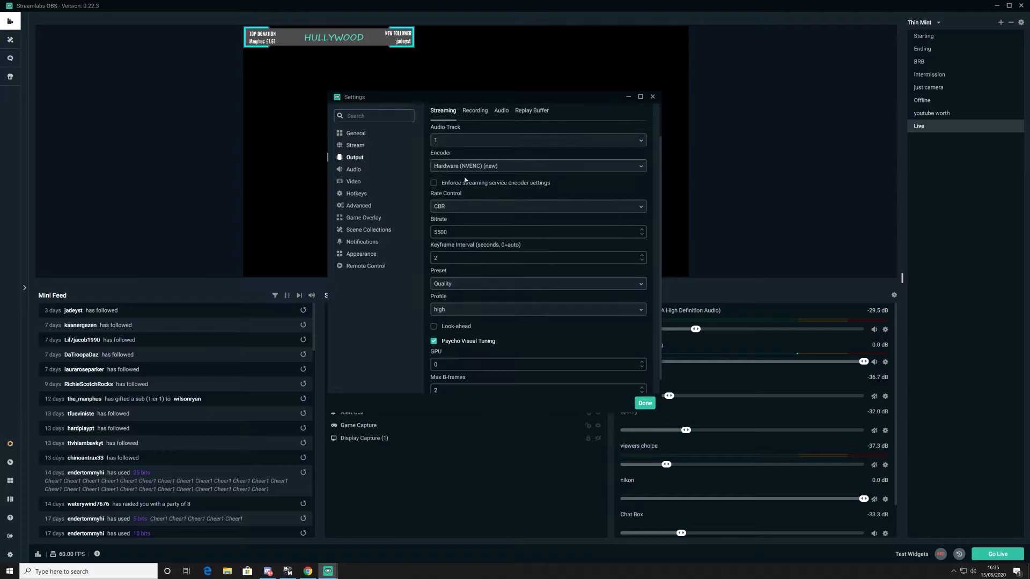
scroll(464, 180, "up", 2)
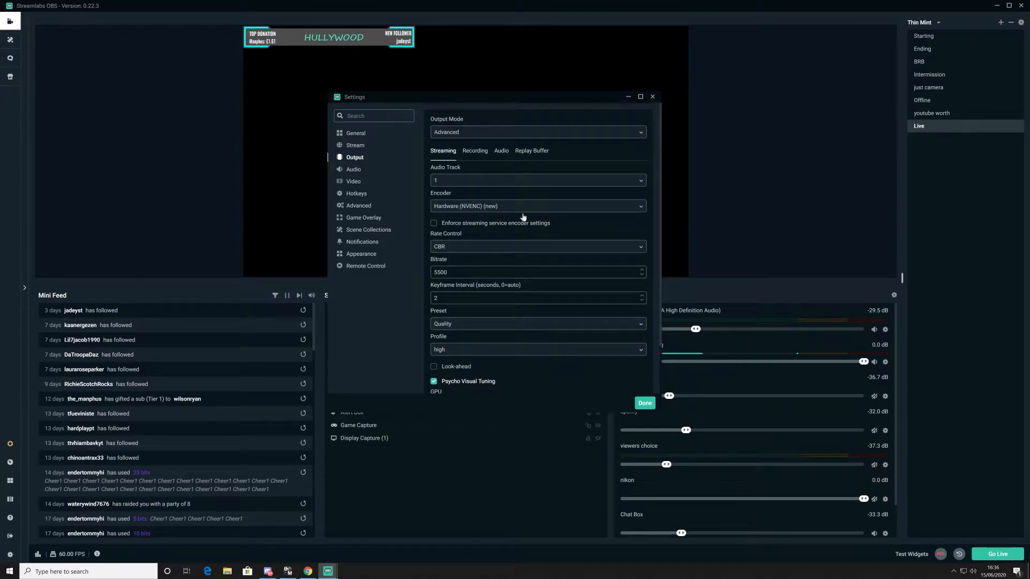
Try the Software (x264) streaming encoder and return the encoder to Hardware (NVENC) (new)
left_click(547, 209)
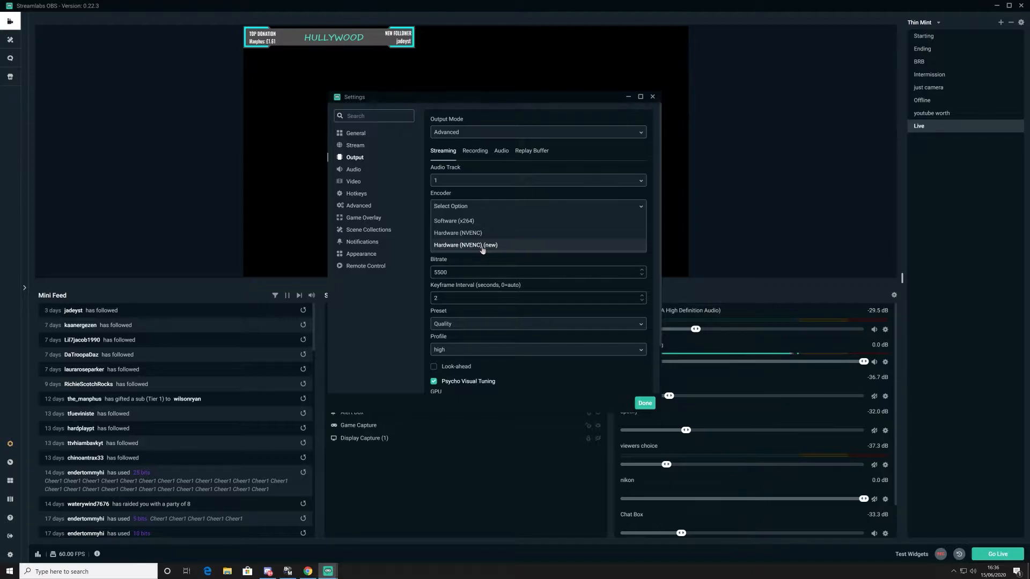
left_click(448, 221)
left_click(452, 207)
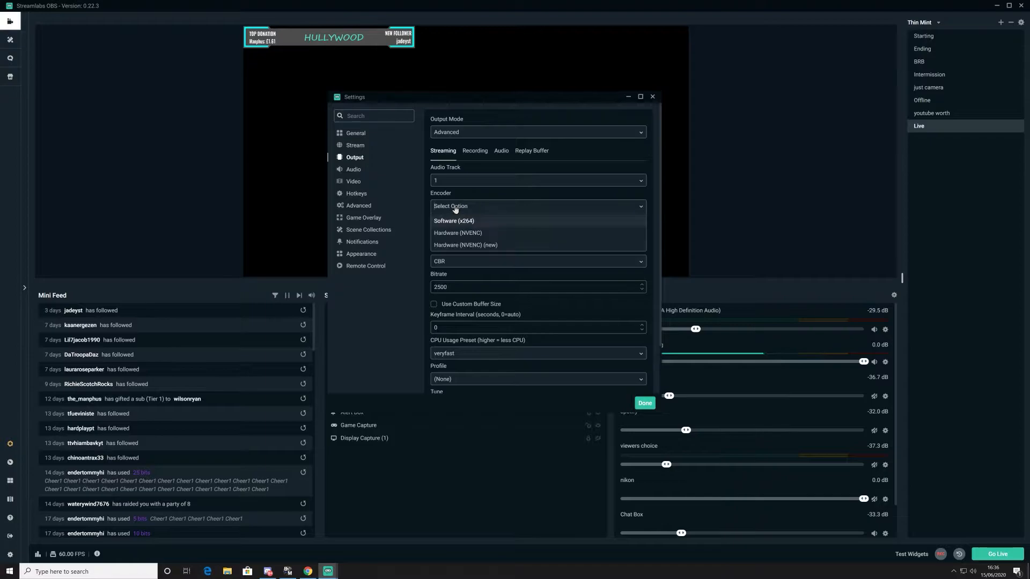
left_click(461, 246)
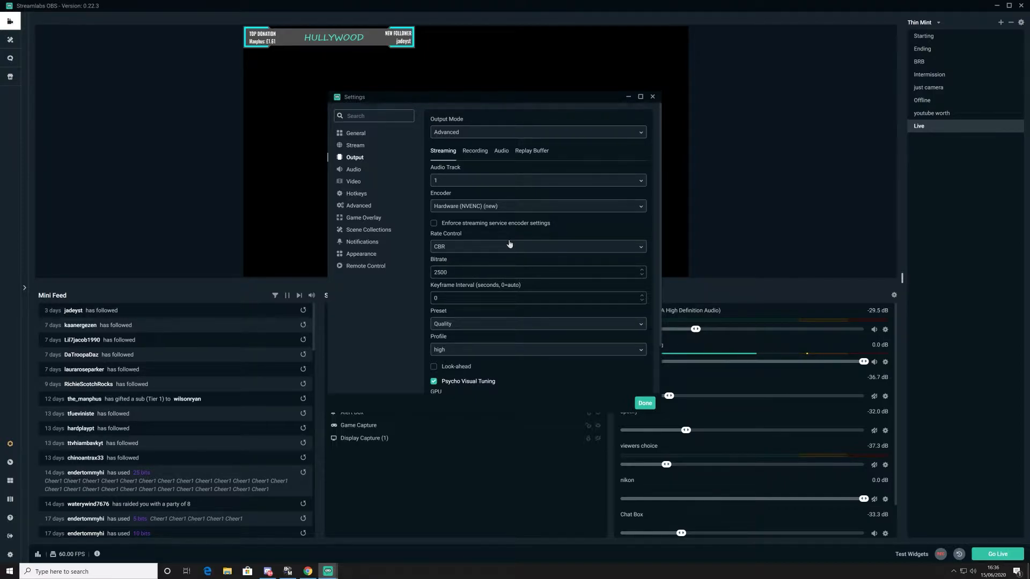
left_click(555, 211)
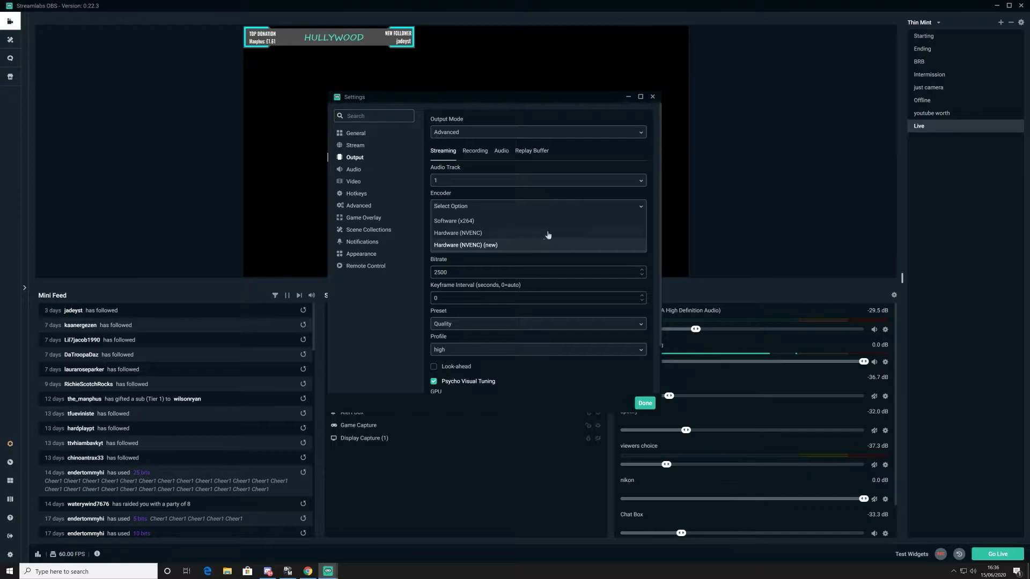
left_click(595, 210)
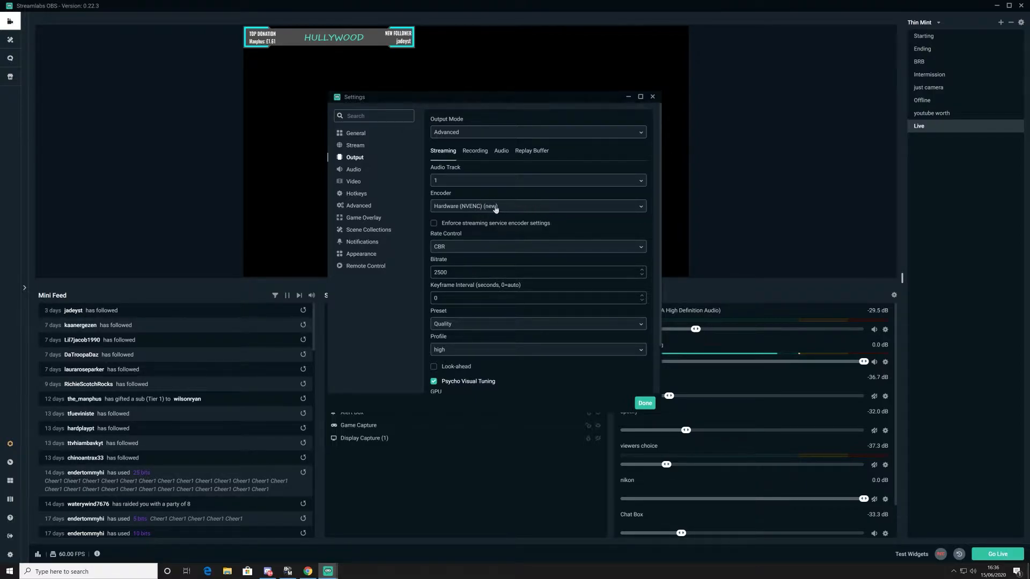
Set the streaming rate control to CBR and the bitrate to 5500
left_click(445, 251)
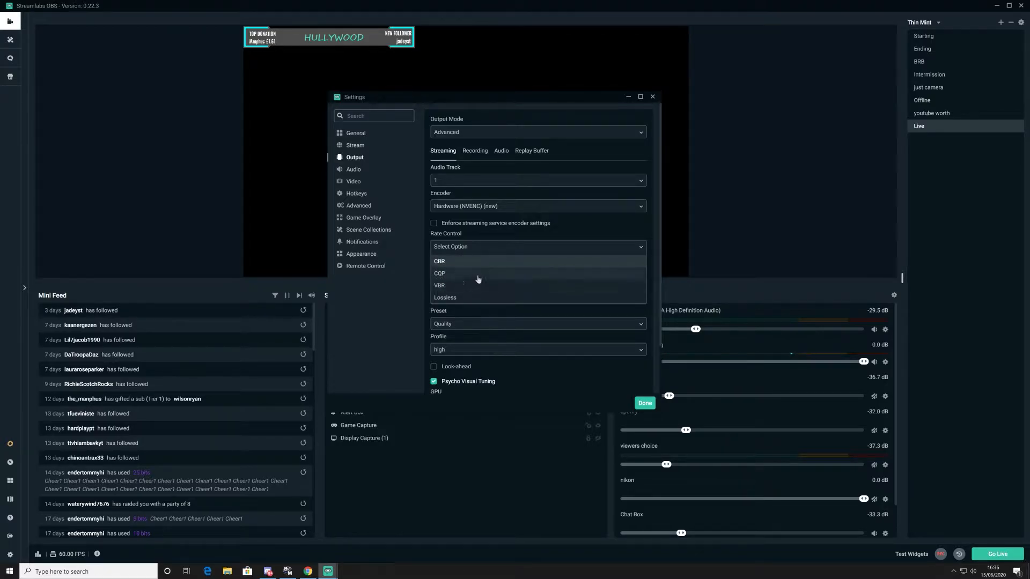
left_click(449, 262)
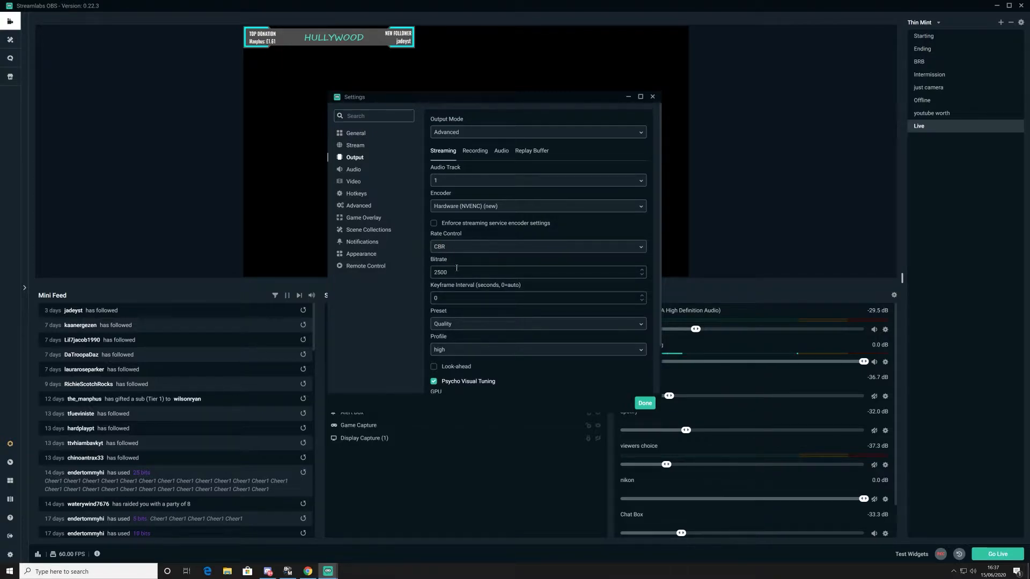
scroll(452, 265, "down", 1)
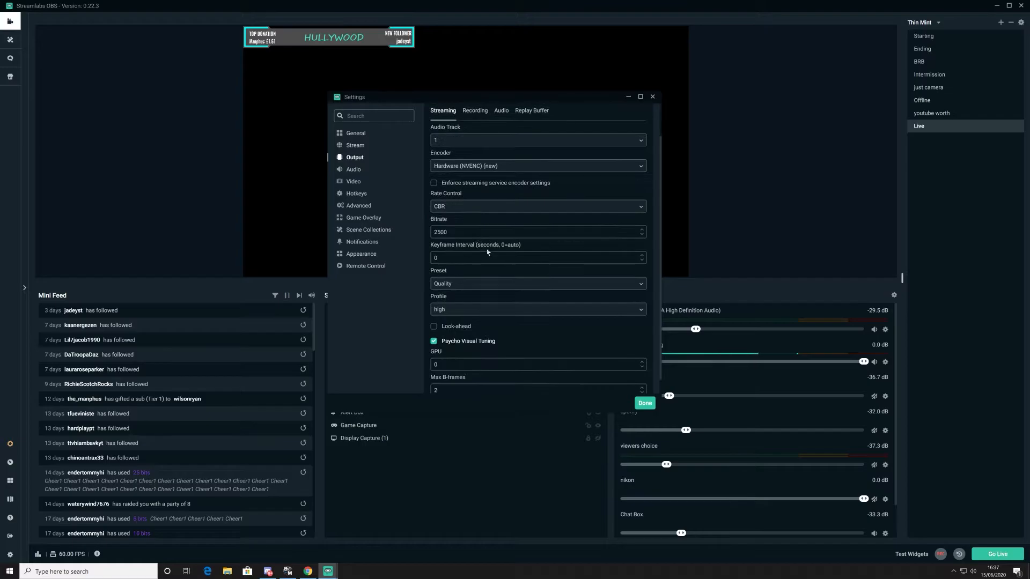
left_click_drag(463, 233, 409, 229)
type("4000")
key("BackSpace")
key("BackSpace")
key("BackSpace")
type("600")
key("BackSpace")
key("BackSpace")
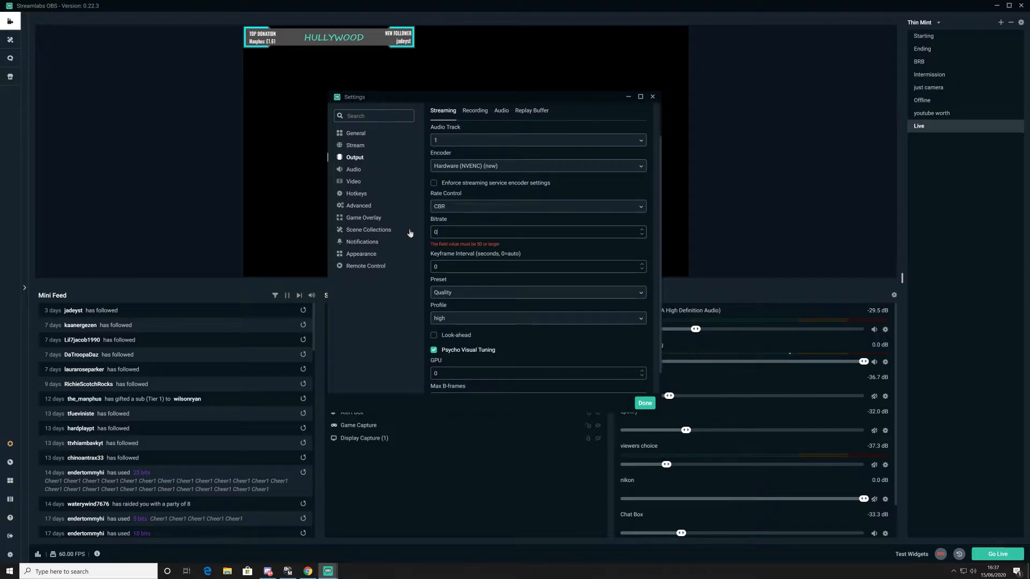
type("5500")
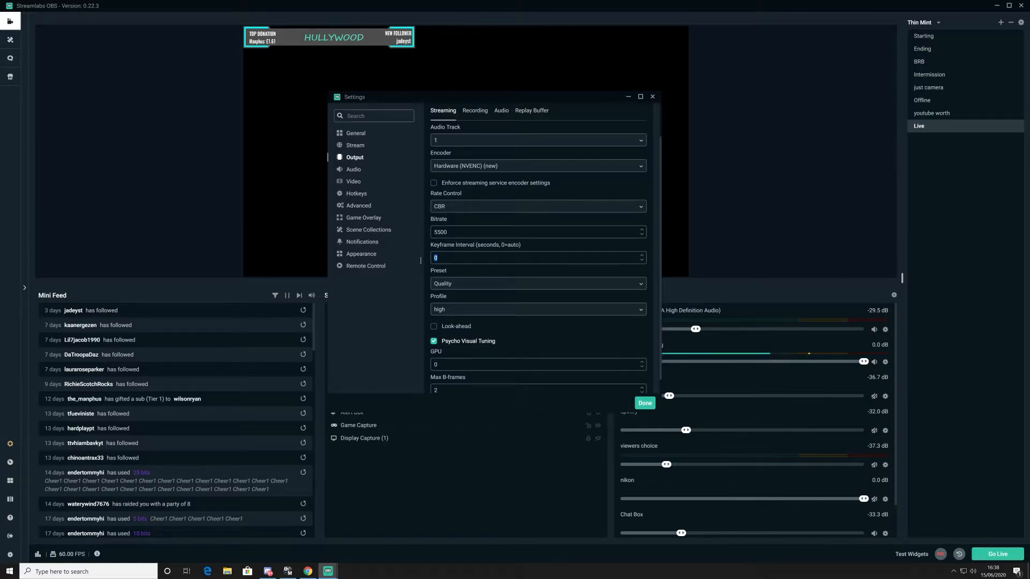
Set the streaming keyframe interval to 2 seconds, with the Quality preset and the high profile
type("2")
scroll(537, 328, "down", 1)
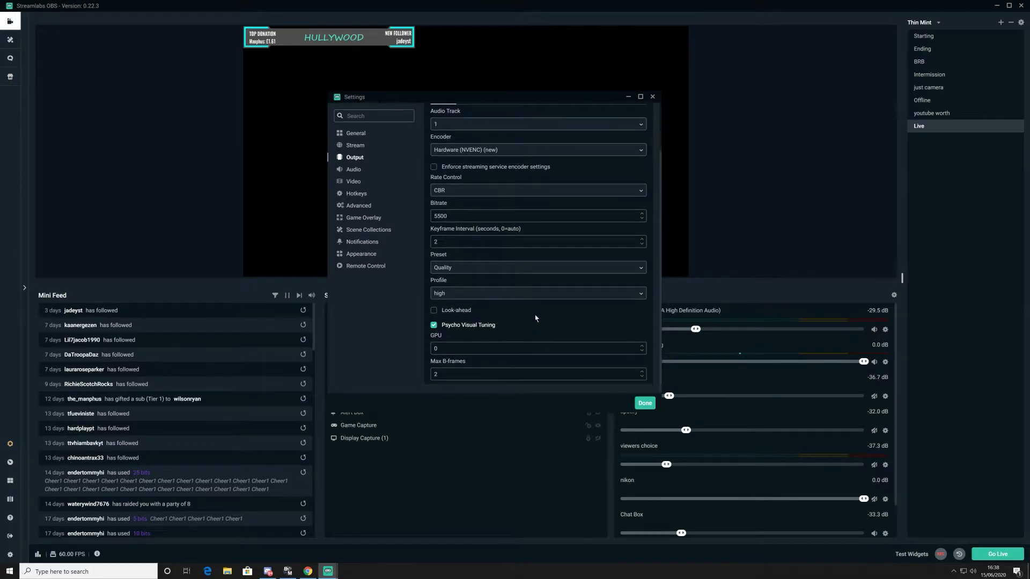
left_click(478, 271)
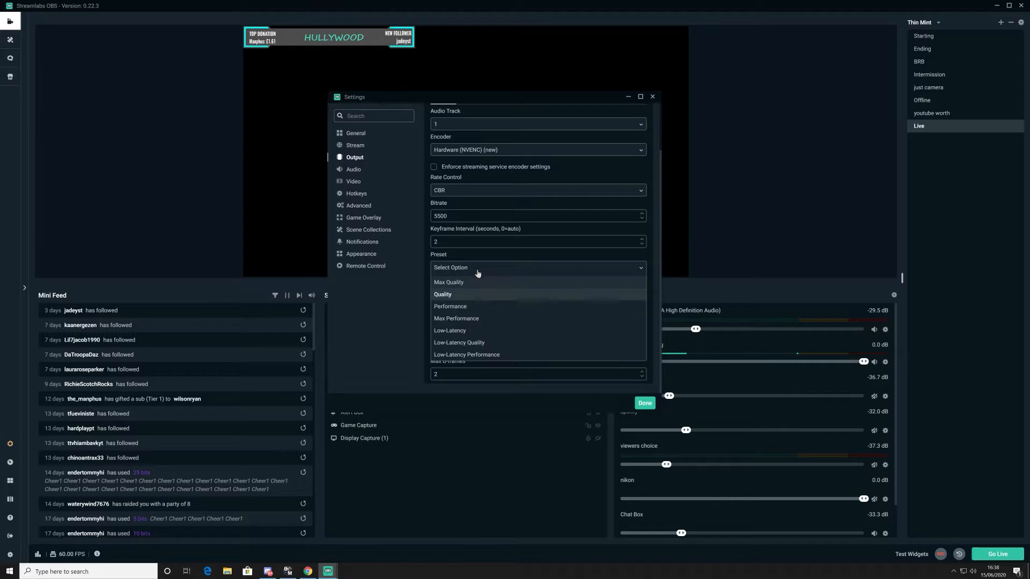
left_click(455, 295)
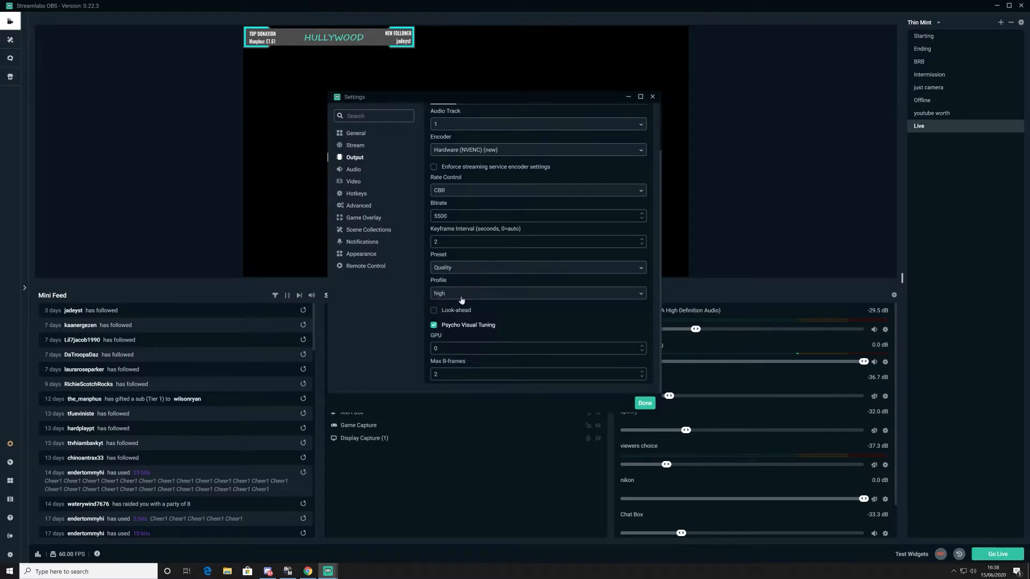
left_click(535, 268)
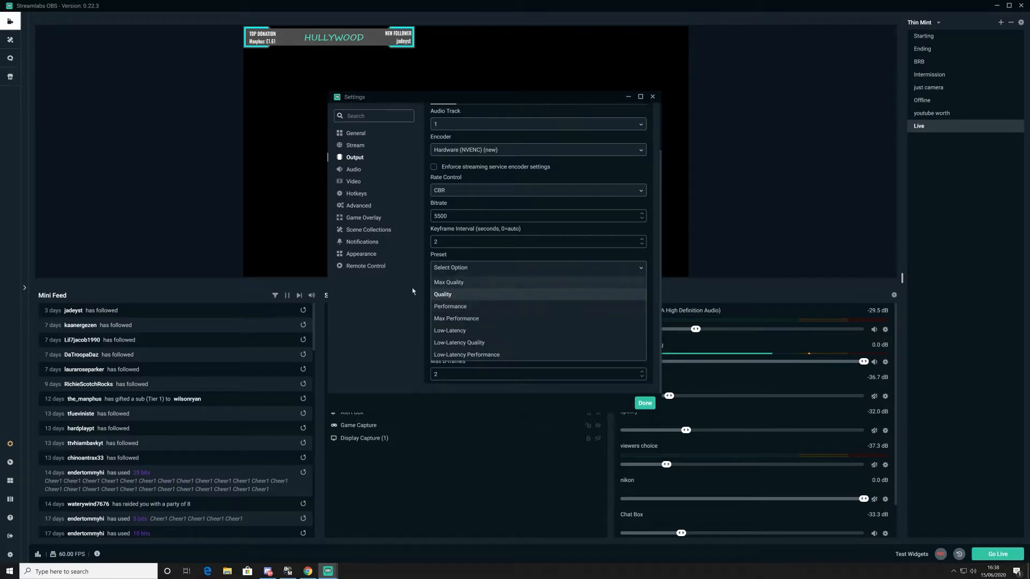
left_click(471, 295)
left_click(441, 295)
left_click(439, 308)
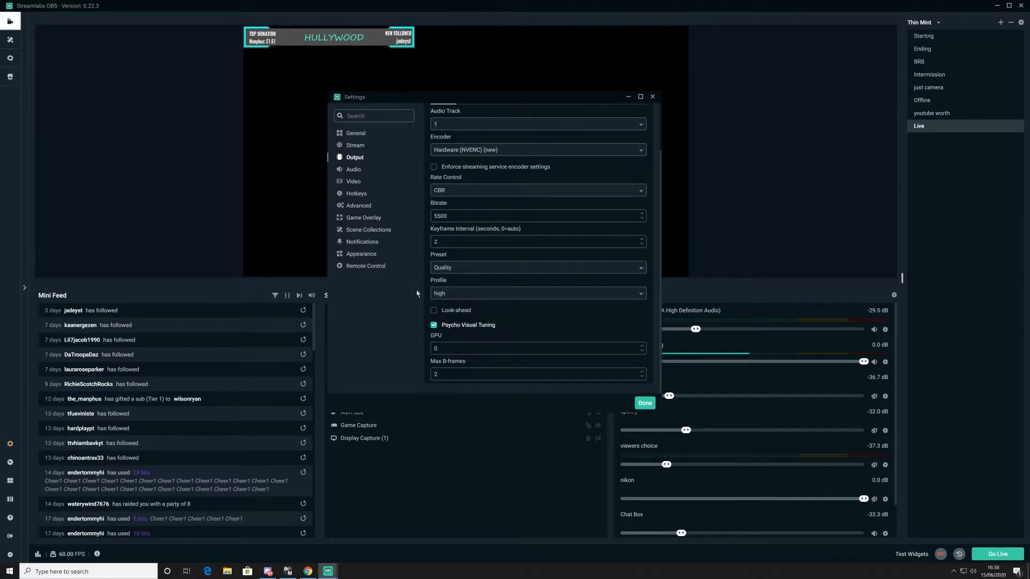
In the video settings, set the downscale filter to Bilinear (Fastest, but blurry if scaling) and the common FPS value to 60
left_click(352, 183)
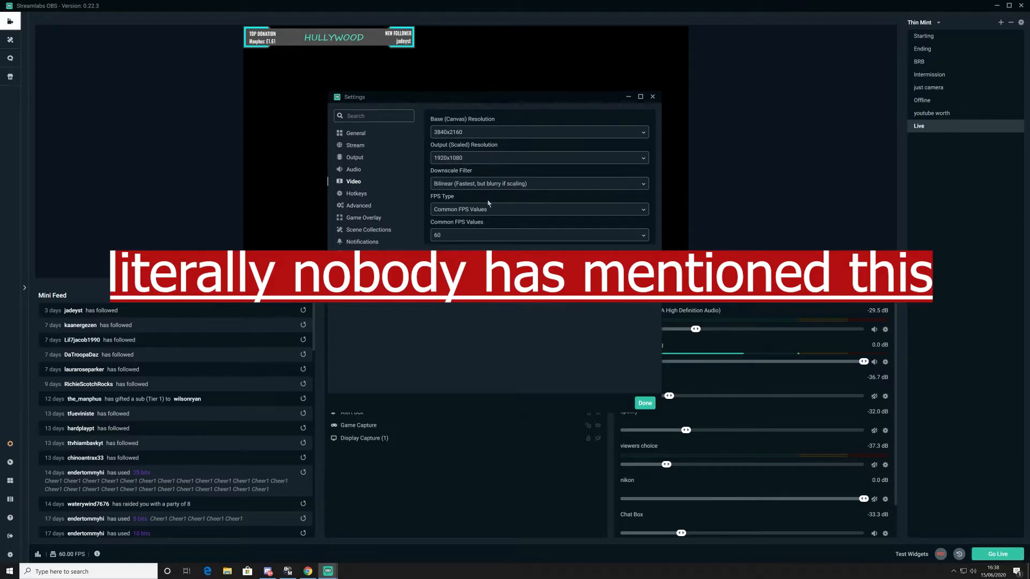
left_click(515, 188)
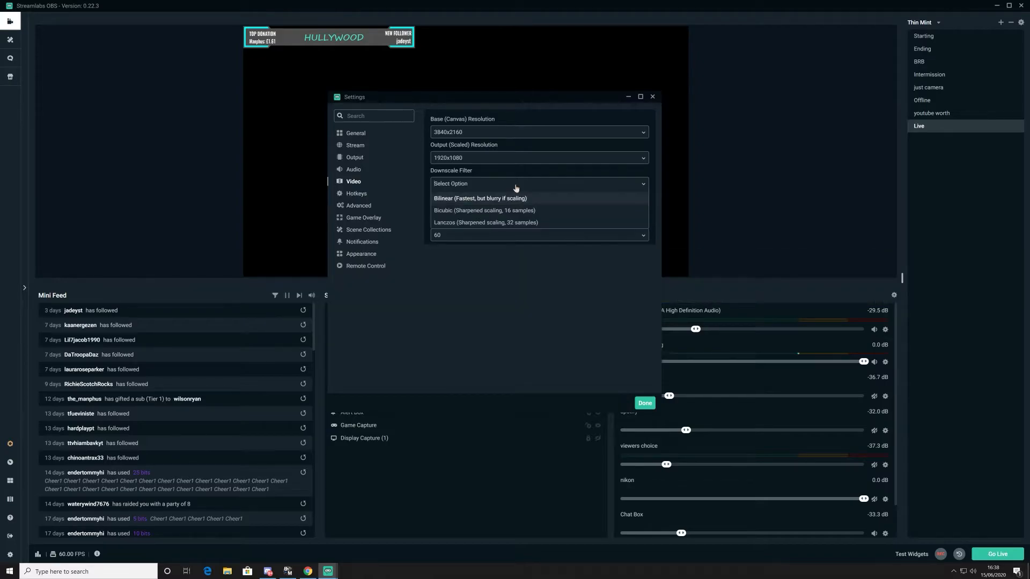
left_click(458, 202)
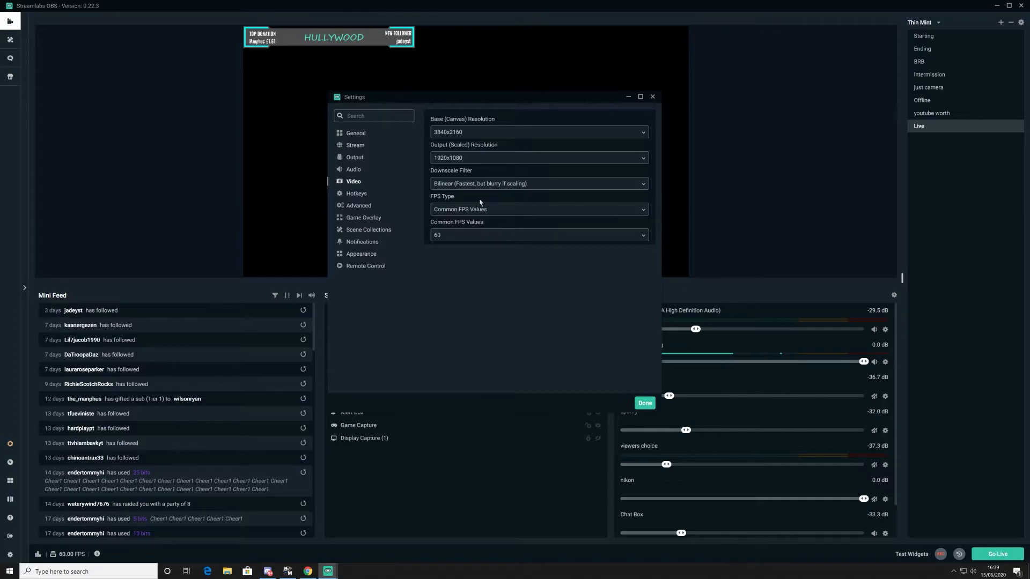
left_click(478, 236)
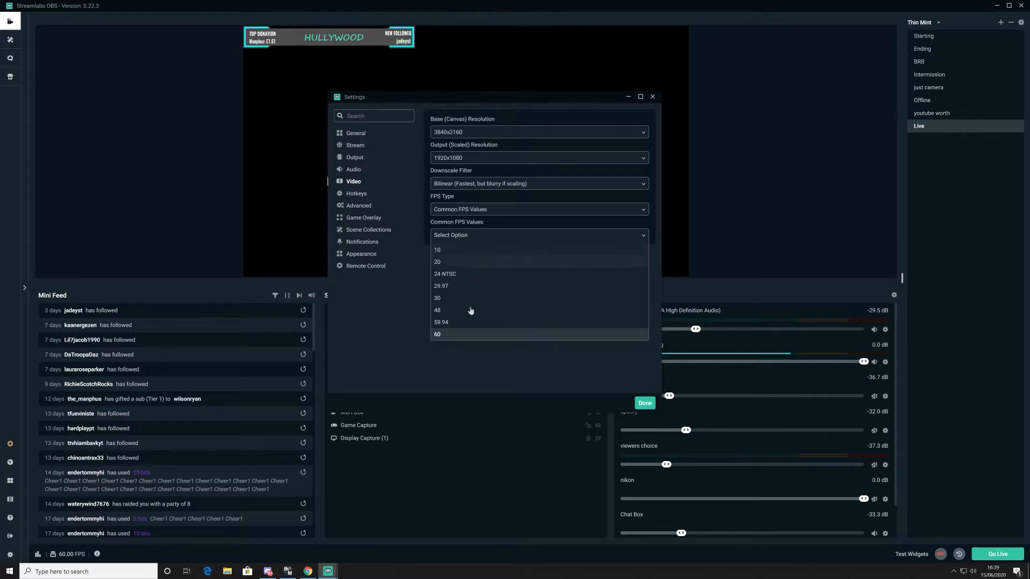
left_click(456, 336)
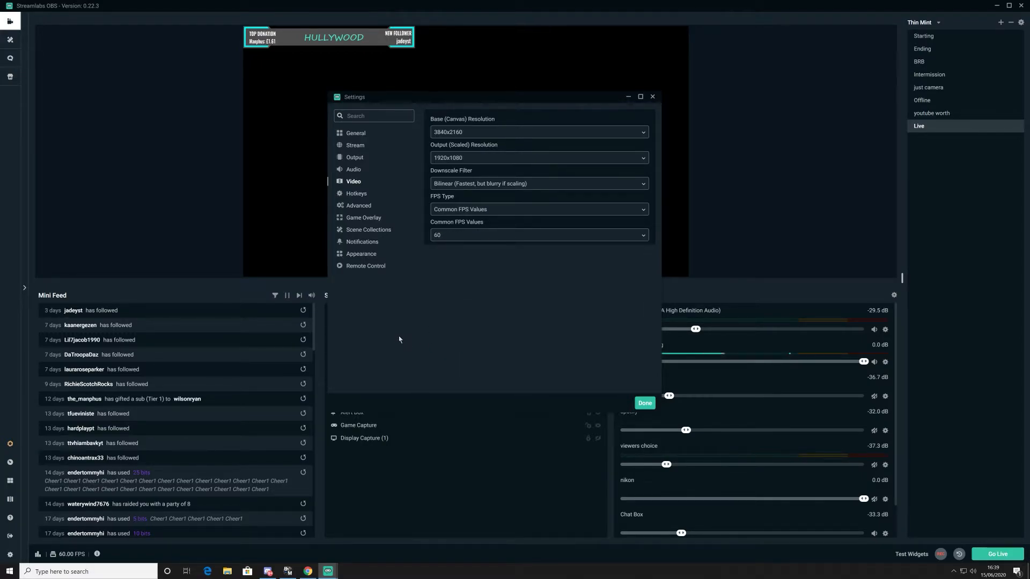
Enable showing the live dock (chat) on the left side in the appearance settings, expand the dock, and close the settings
left_click(362, 255)
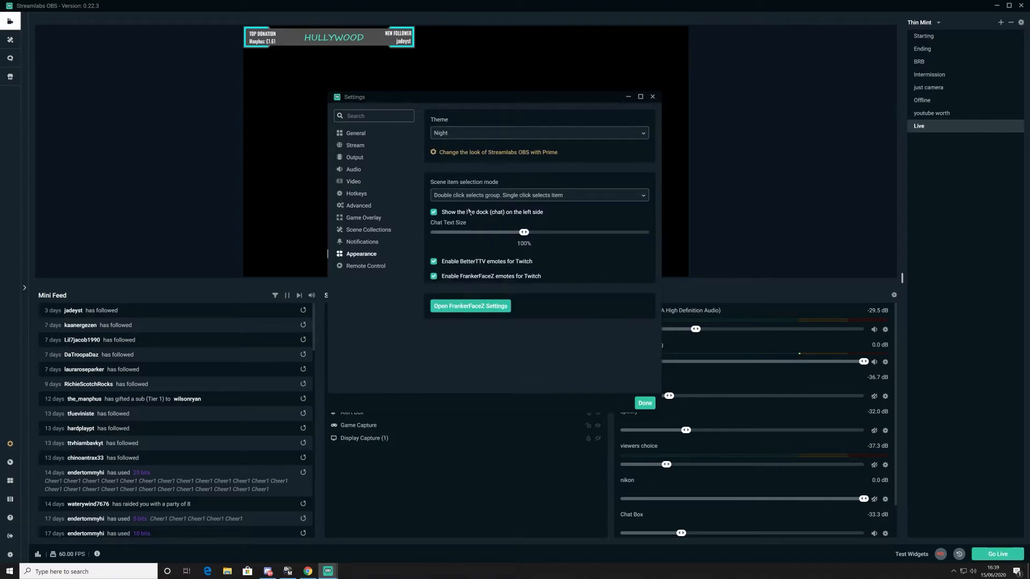
left_click(433, 213)
left_click(445, 213)
left_click(26, 289)
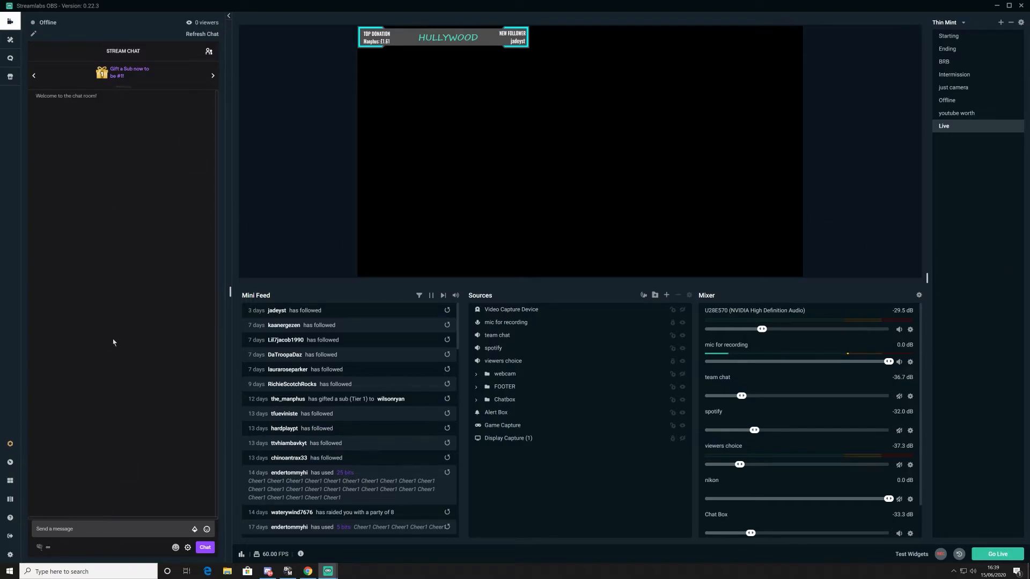
mouse_move(327, 573)
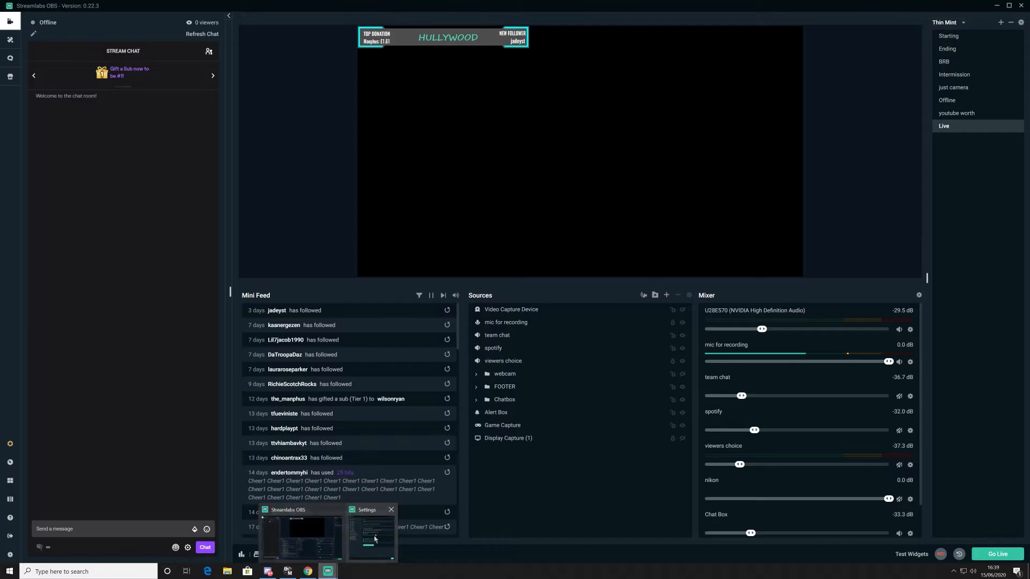
left_click(373, 532)
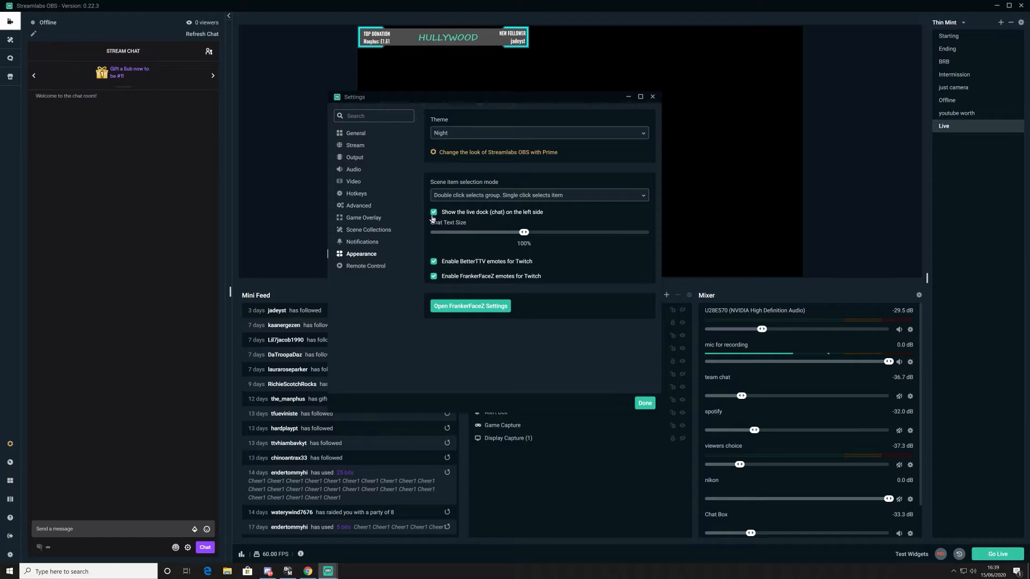
left_click(652, 96)
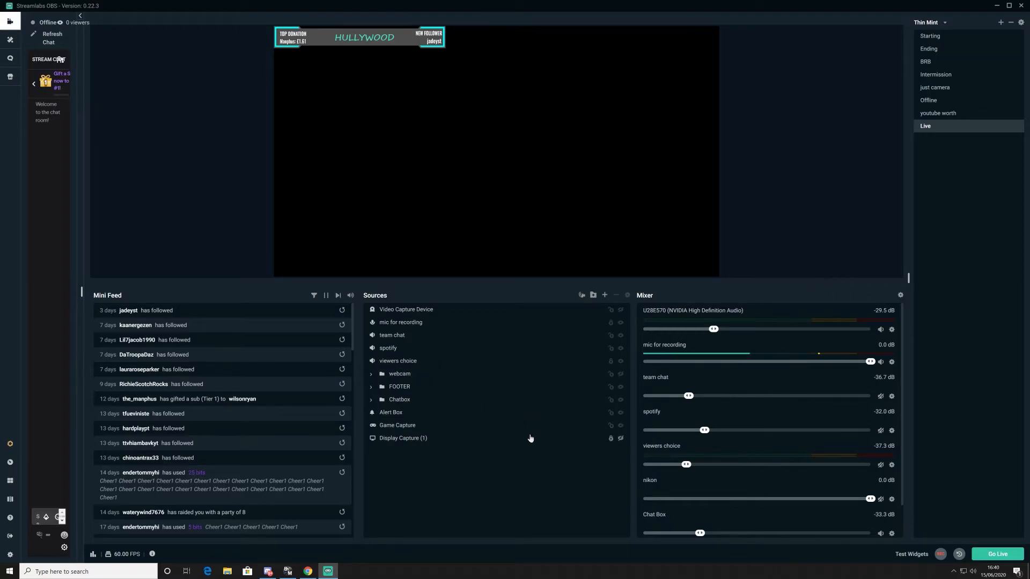
Show the Video Capture Device source in the Live scene and set the mic for recording volume to 0.0 dB
left_click(621, 310)
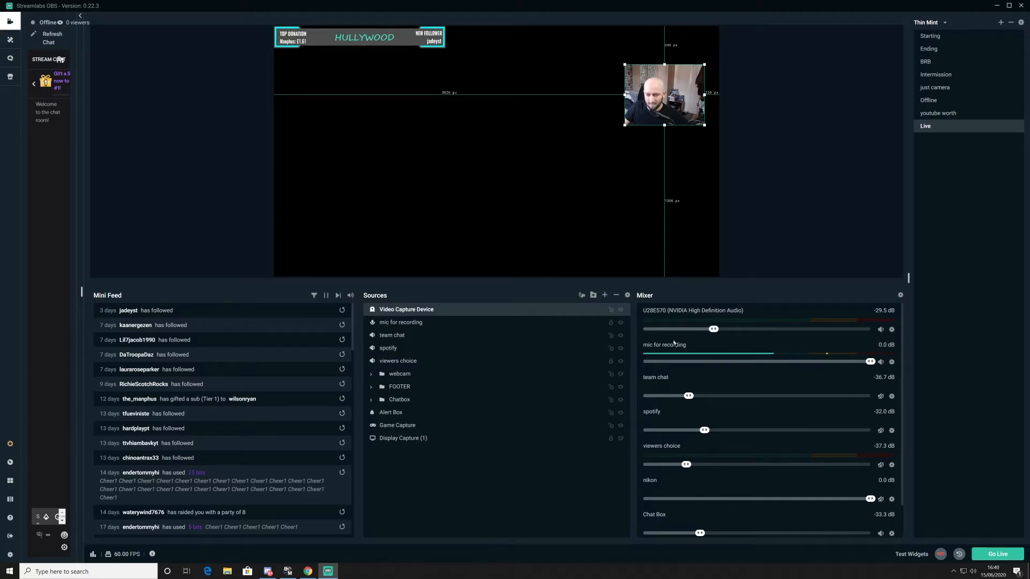
mouse_move(868, 362)
left_mouse_down()
mouse_move(700, 362)
mouse_move(750, 372)
mouse_move(869, 372)
mouse_move(870, 362)
left_mouse_up()
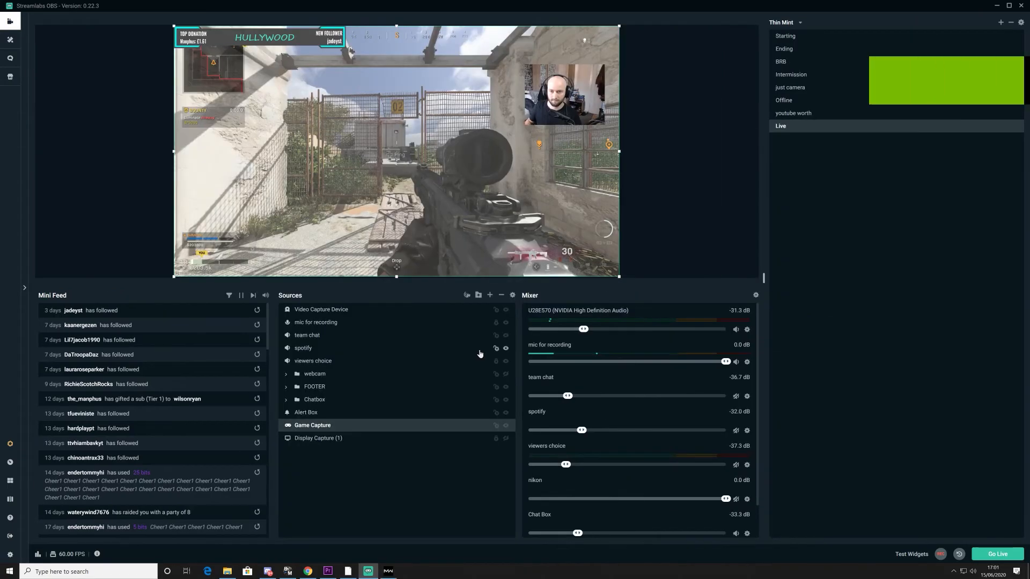
Try the U28E570 desktop audio at 0.0 dB, switching to the running game and back to check its mixer level
left_click_drag(584, 329, 726, 329)
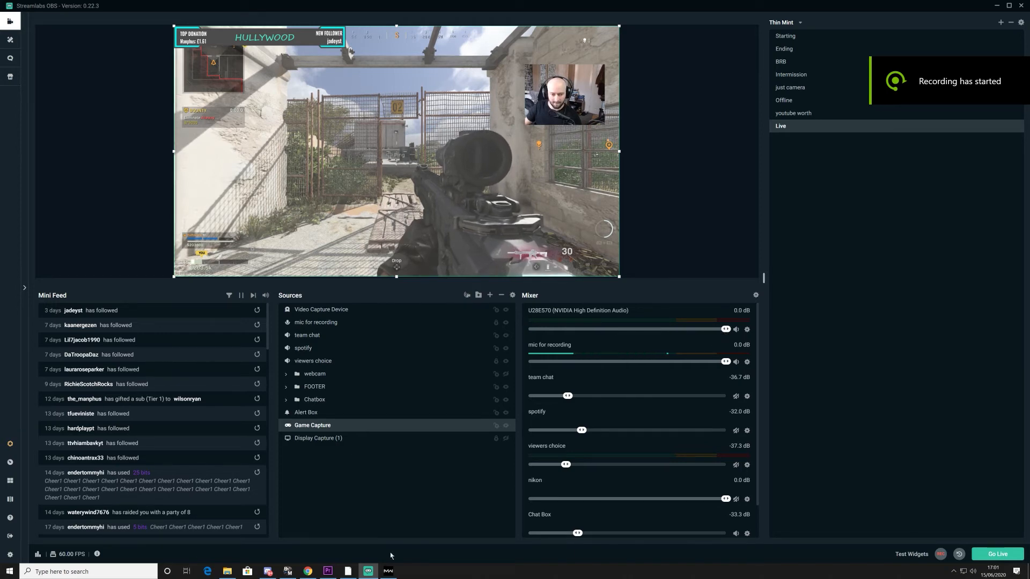
left_click(387, 572)
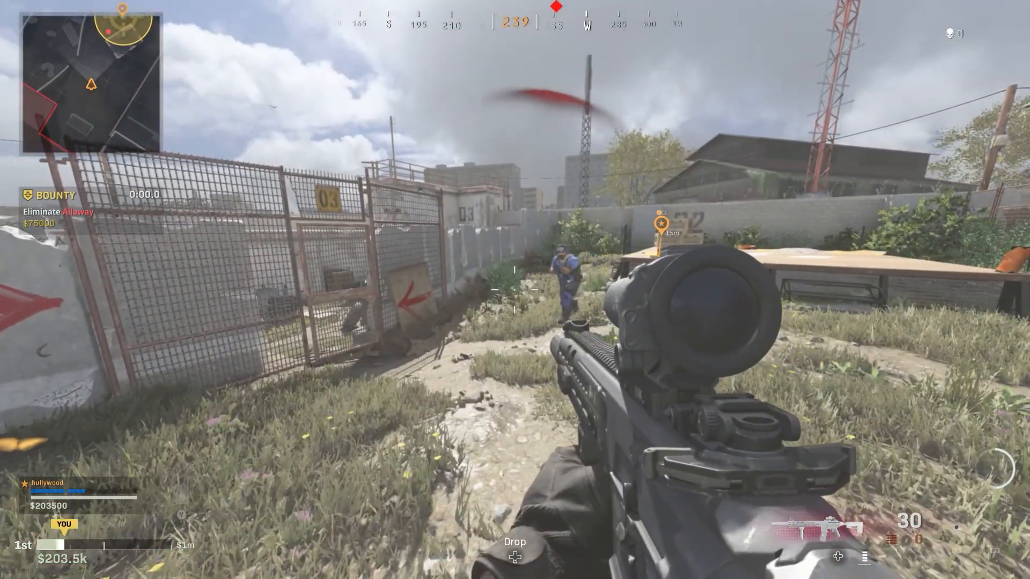
key("alt+Tab")
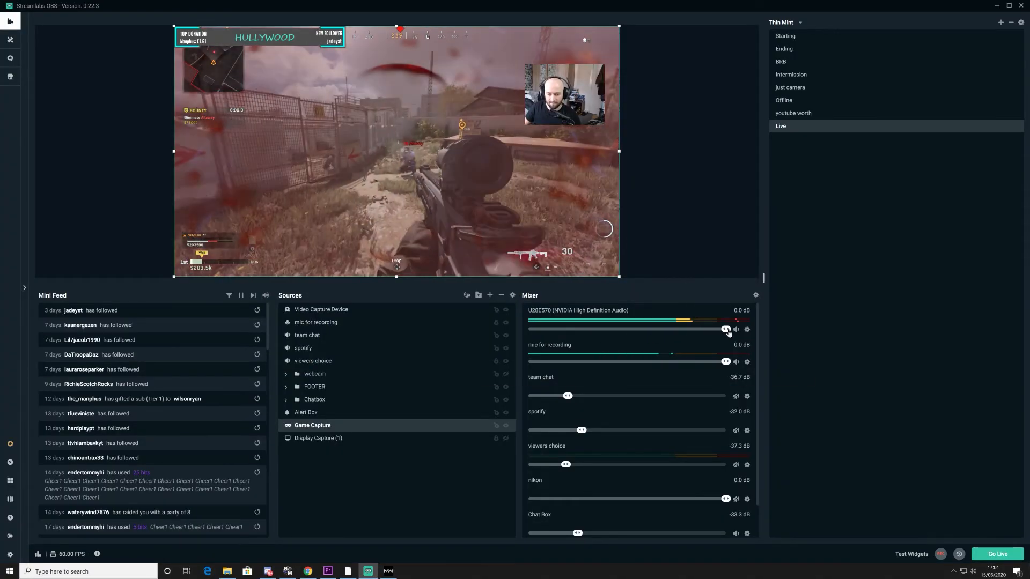
Lower the U28E570 desktop audio and set its mixer level to -25.5 dB
left_click_drag(725, 329, 593, 330)
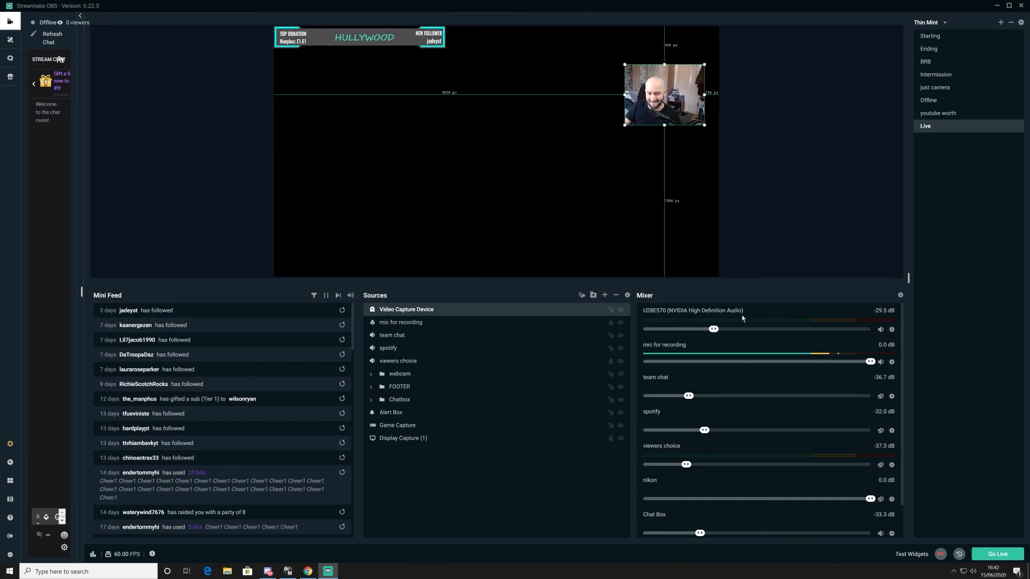
left_click_drag(713, 329, 732, 346)
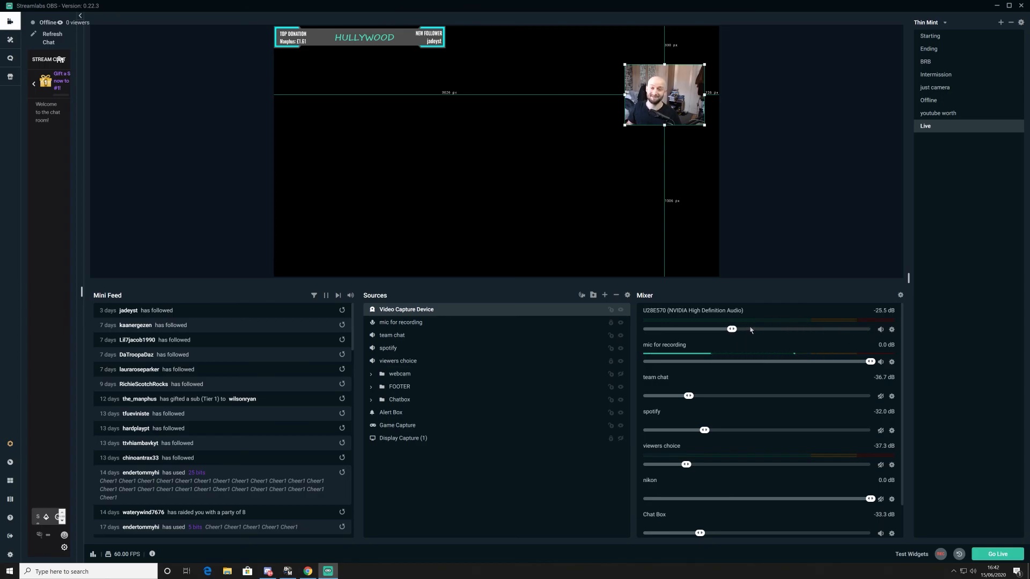
Review the streaming output settings from the encoder through Max B-frames, and close the settings
left_click(9, 554)
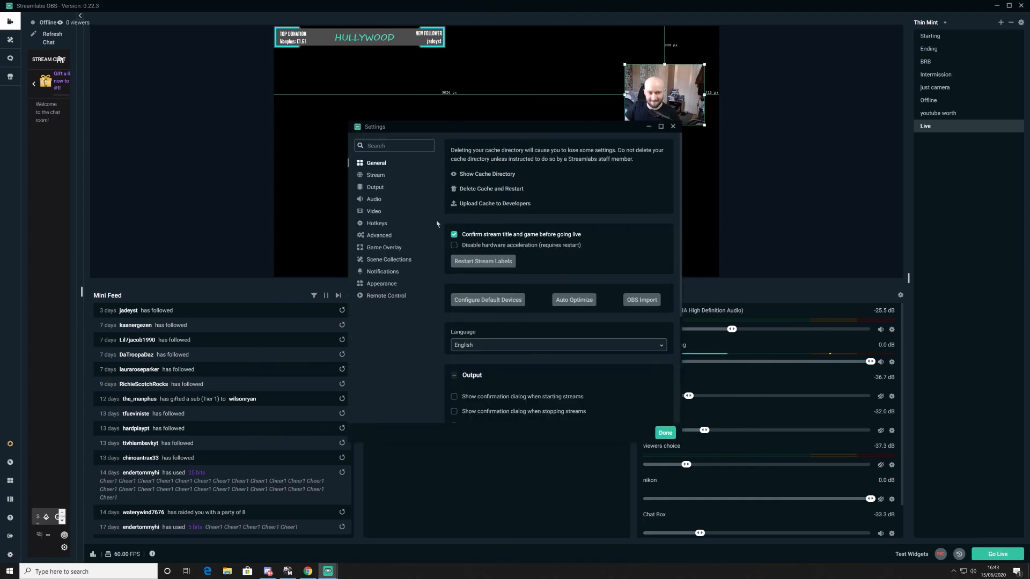
left_click(374, 189)
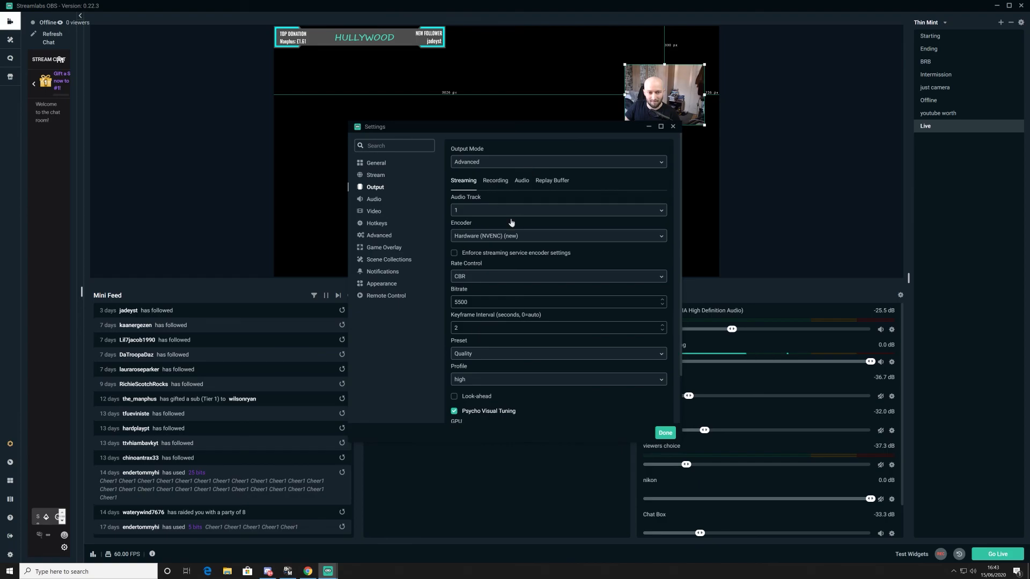
scroll(531, 285, "down", 2)
scroll(532, 285, "up", 2)
scroll(531, 285, "down", 2)
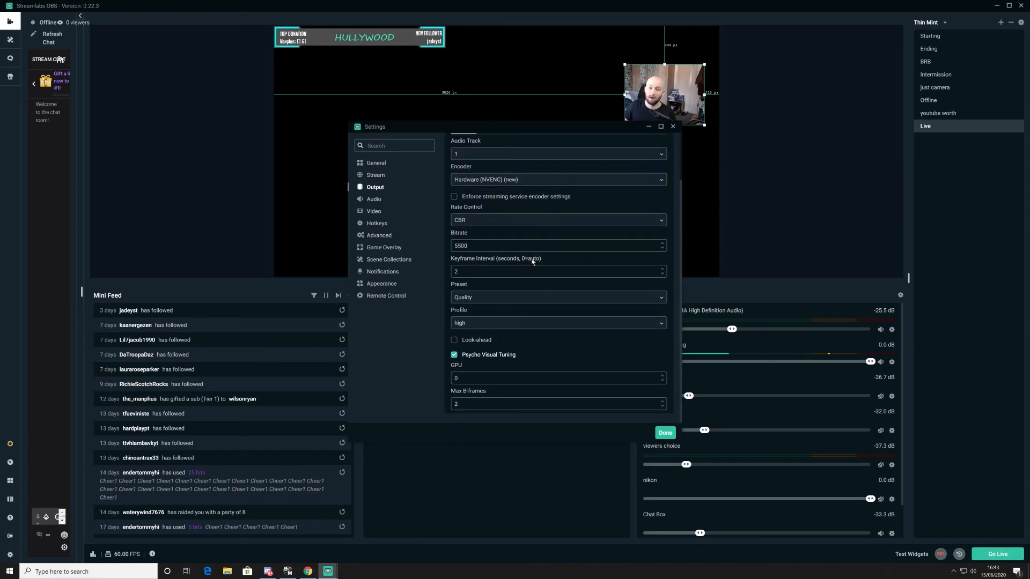
left_click(673, 126)
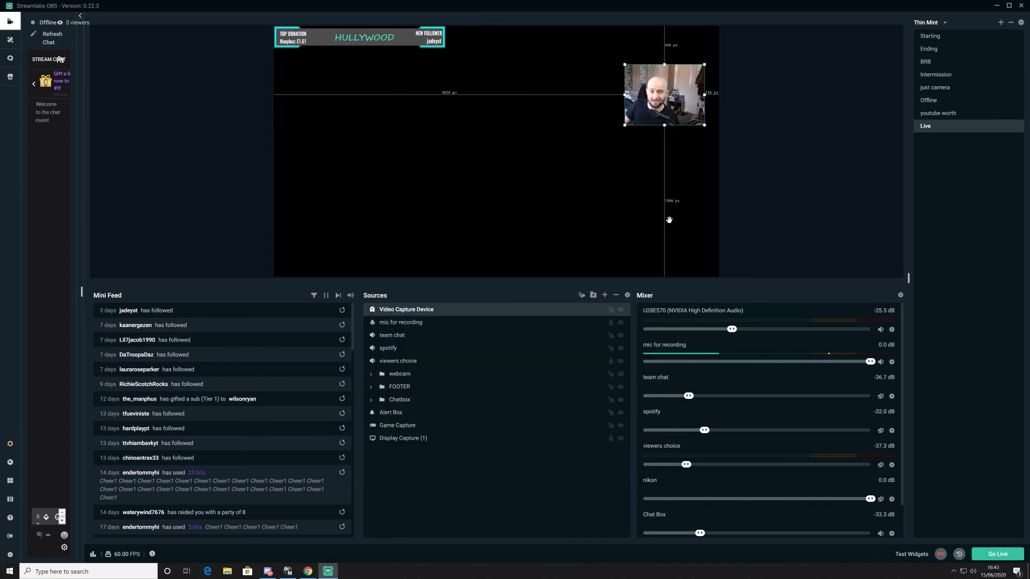